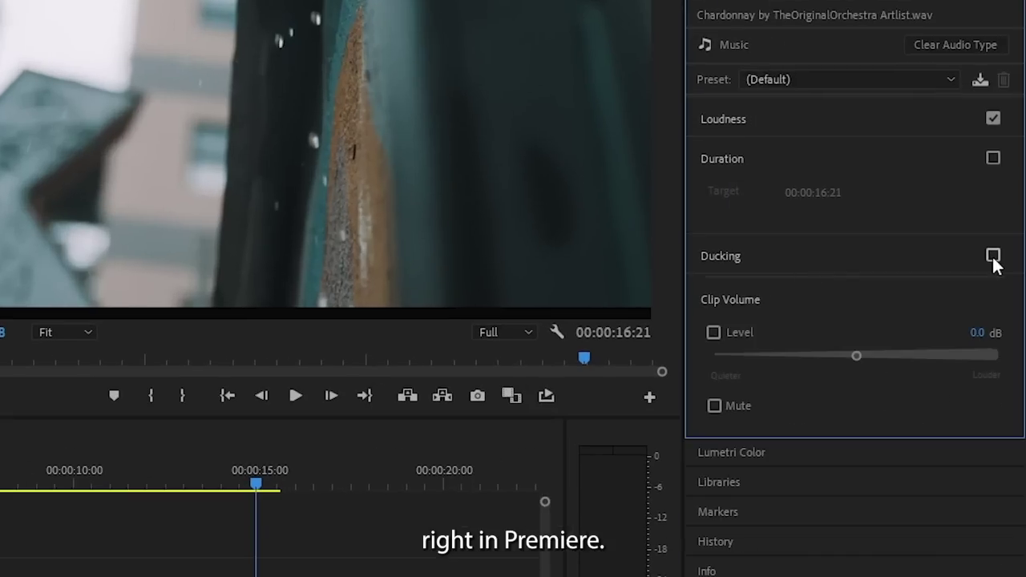
Tick the Ducking checkbox for the Chardonnay music clip in Essential Sound.
{"action": "left_click", "coordinate": [831, 256]}
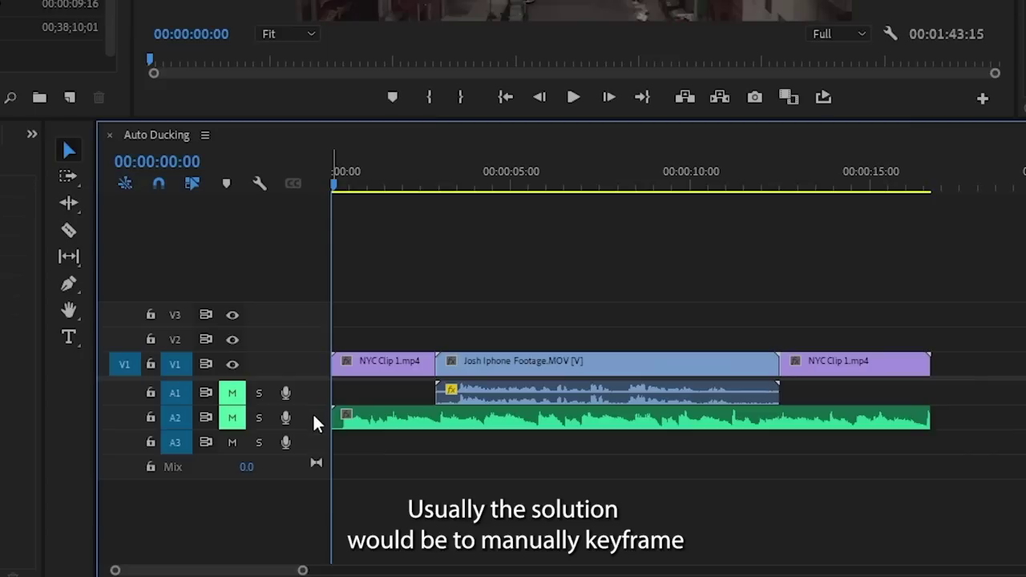
Expand track A2 and add a volume keyframe on the music clip, then drag it down.
{"action": "double_click", "coordinate": [412, 468]}
{"action": "key", "text": "p"}
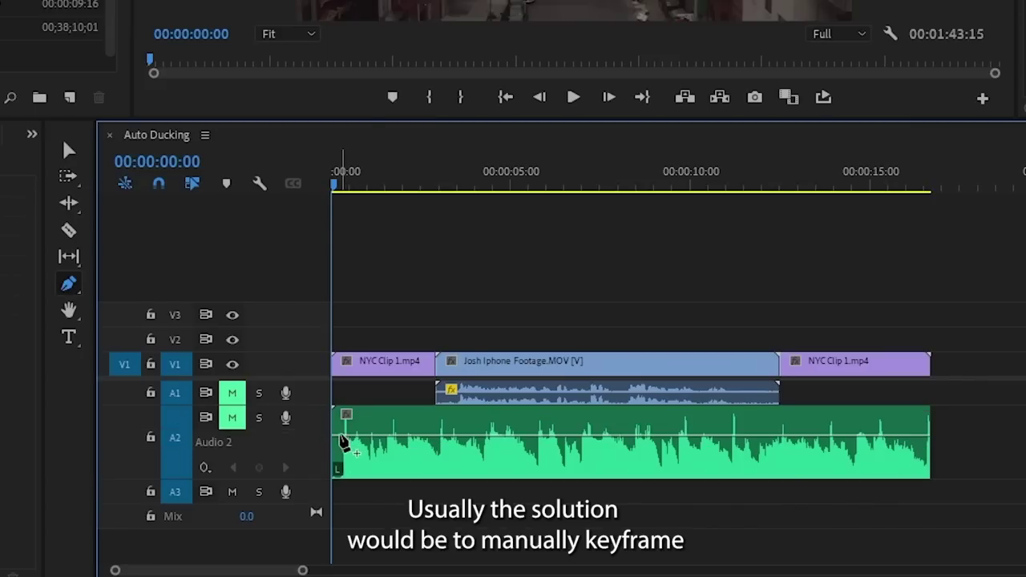
{"action": "left_click", "coordinate": [371, 440]}
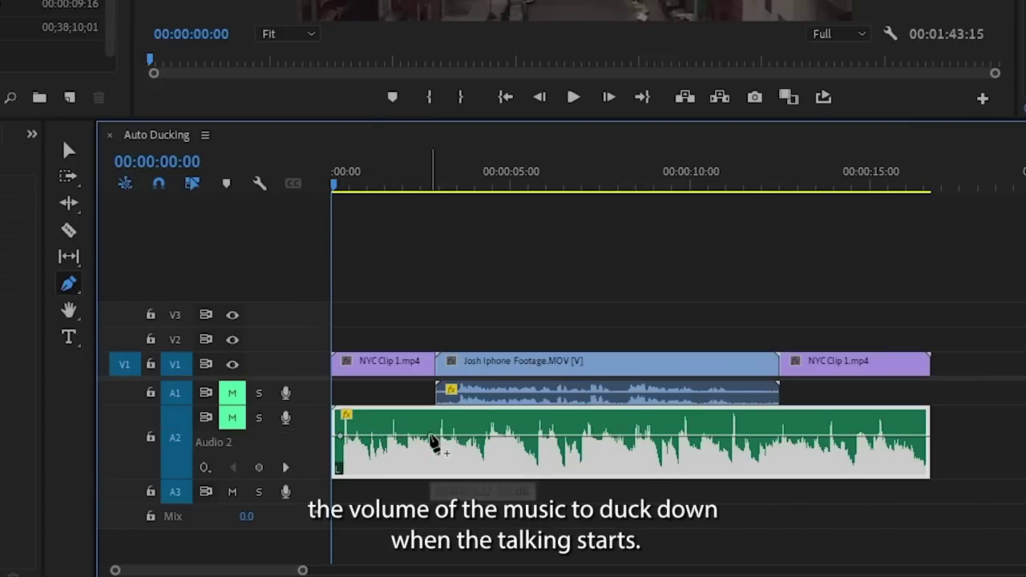
{"action": "key", "text": "v"}
{"action": "left_click_drag", "start_coordinate": [435, 440], "coordinate": [429, 471]}
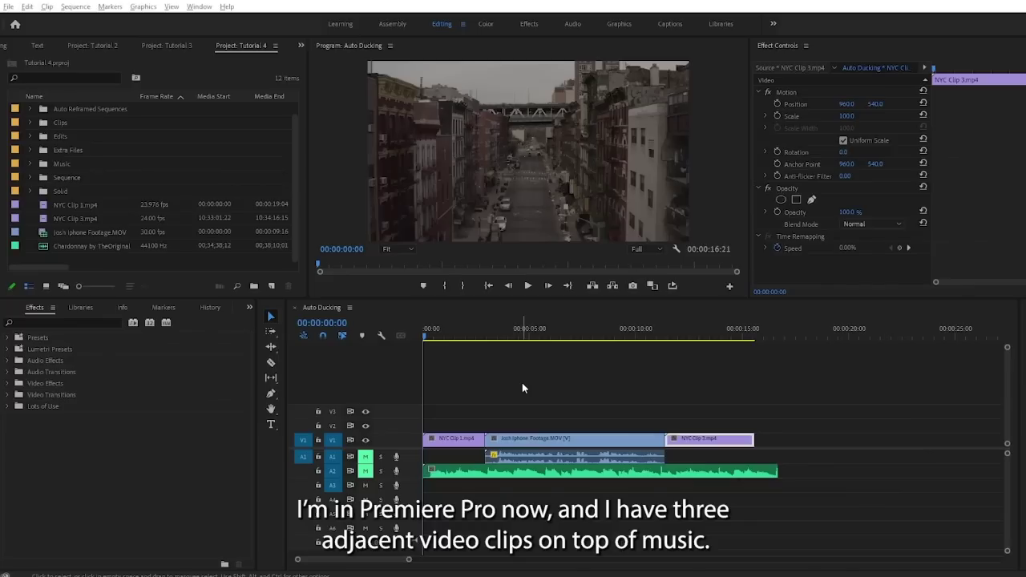
{"action": "left_click", "coordinate": [470, 393]}
Select and inspect NYC Clip 3, the music clip and NYC Clip 1 in turn.
{"action": "left_click", "coordinate": [451, 440]}
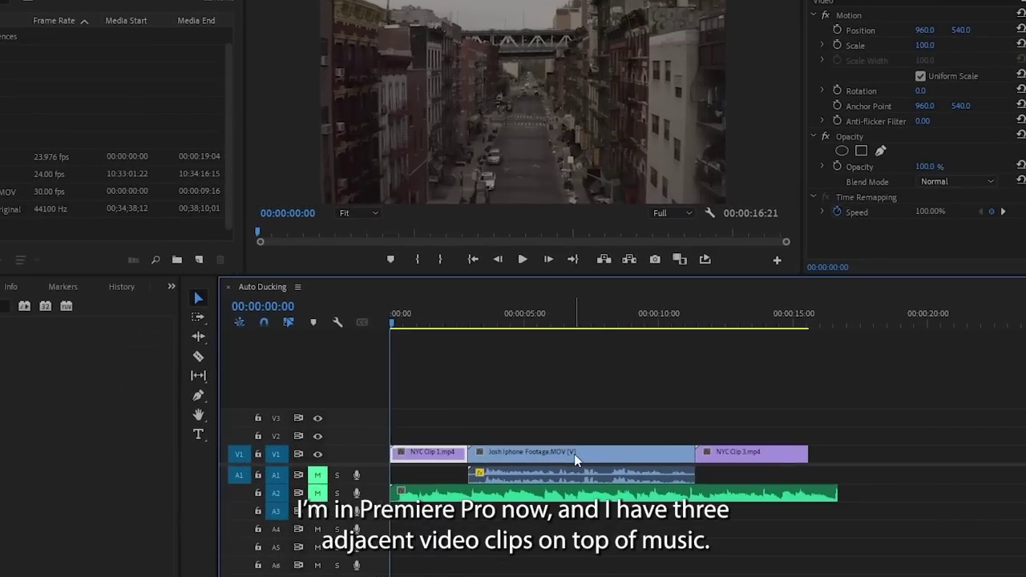
{"action": "left_click", "coordinate": [753, 454]}
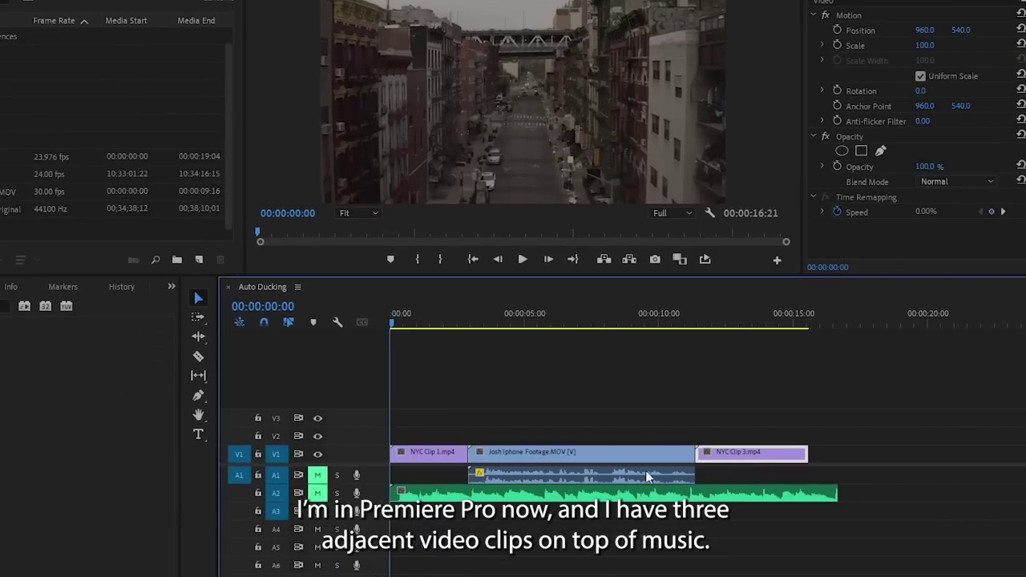
{"action": "left_click", "coordinate": [578, 498]}
{"action": "left_click", "coordinate": [459, 453]}
Scrub from 00:00:01:09 through the talking footage to the closing B-roll, then select the Chardonnay clip.
{"action": "left_click", "coordinate": [429, 323]}
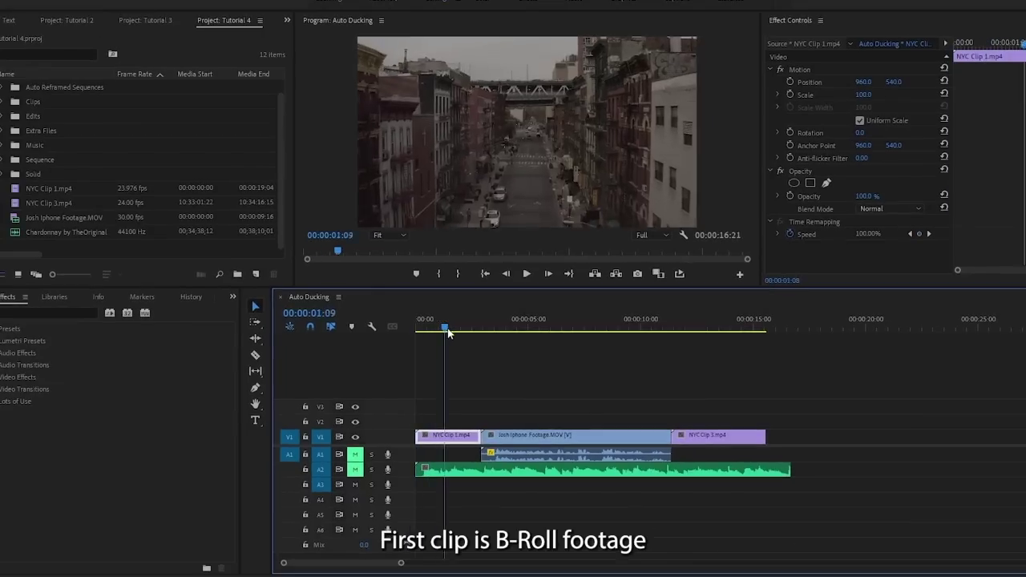
{"action": "left_click_drag", "start_coordinate": [505, 329], "coordinate": [583, 333]}
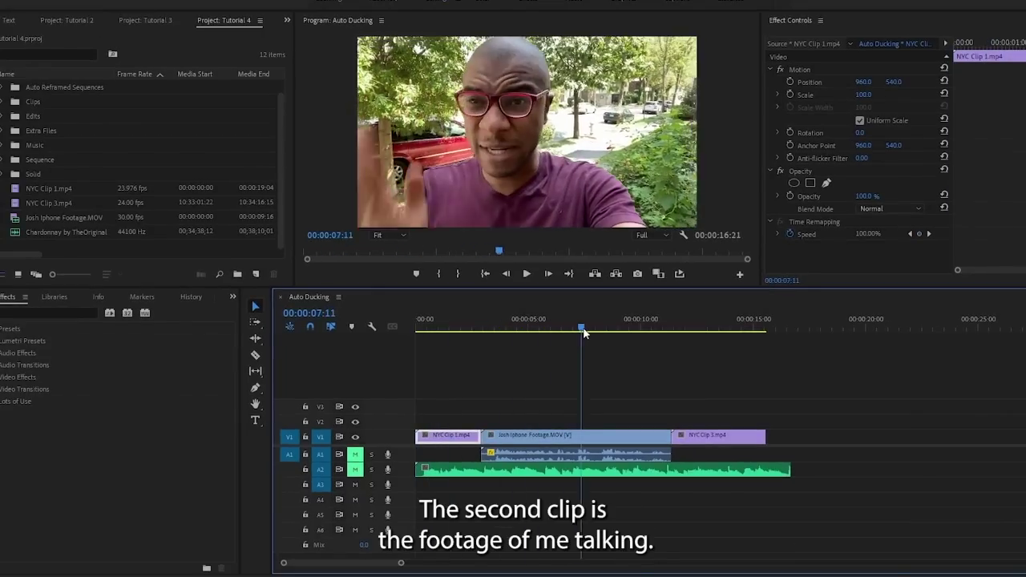
{"action": "left_click_drag", "start_coordinate": [682, 329], "coordinate": [752, 328]}
{"action": "left_click", "coordinate": [449, 473]}
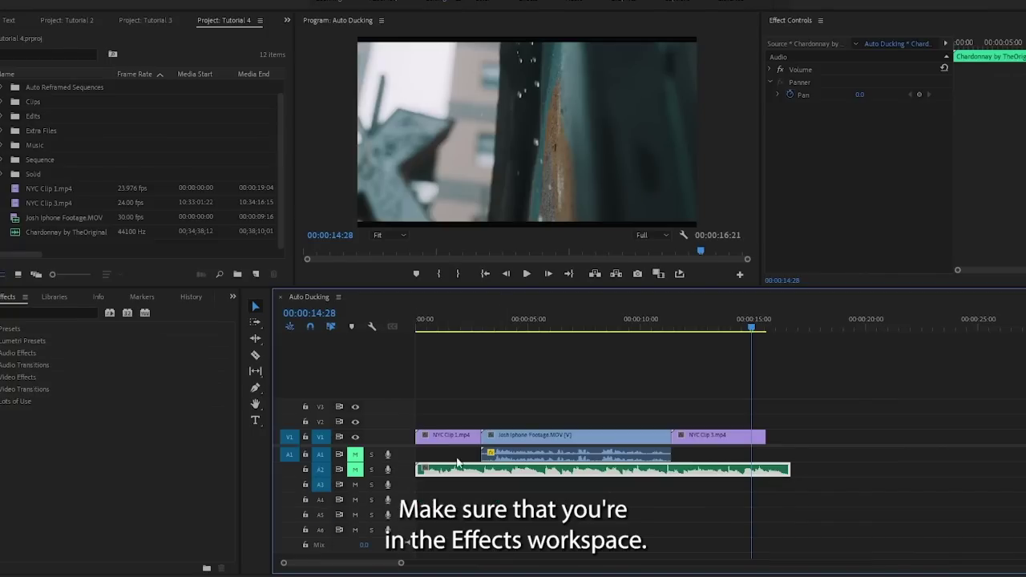
Switch to the Effects workspace and show the Essential Sound panel from the Window menu.
{"action": "left_click", "coordinate": [530, 24]}
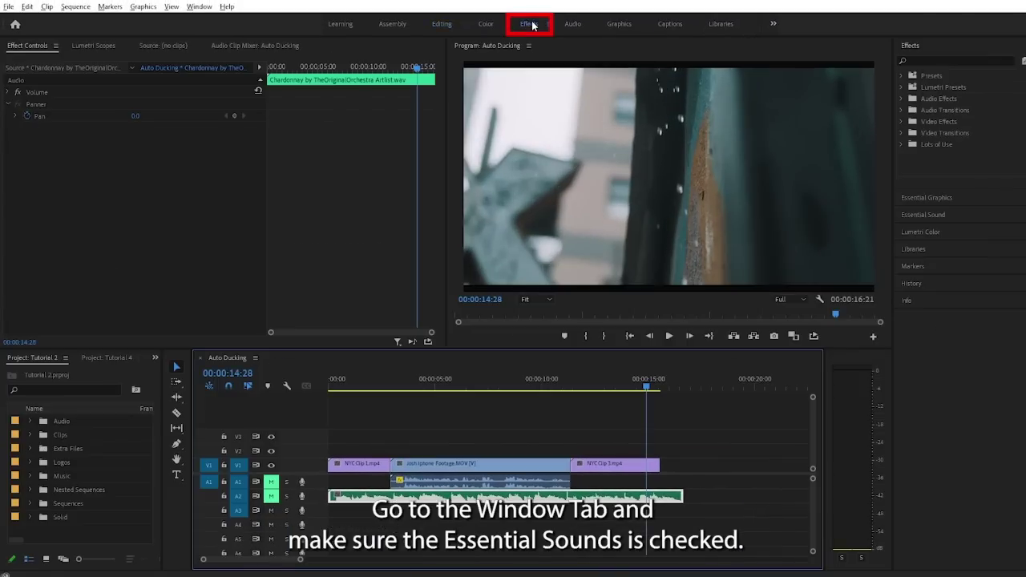
{"action": "left_click", "coordinate": [199, 7]}
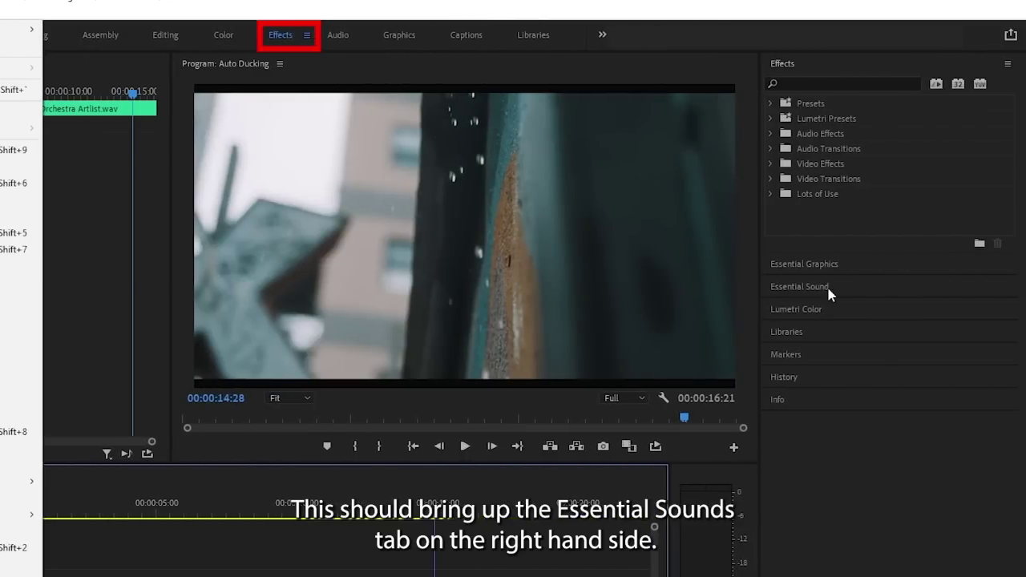
{"action": "left_click", "coordinate": [826, 286]}
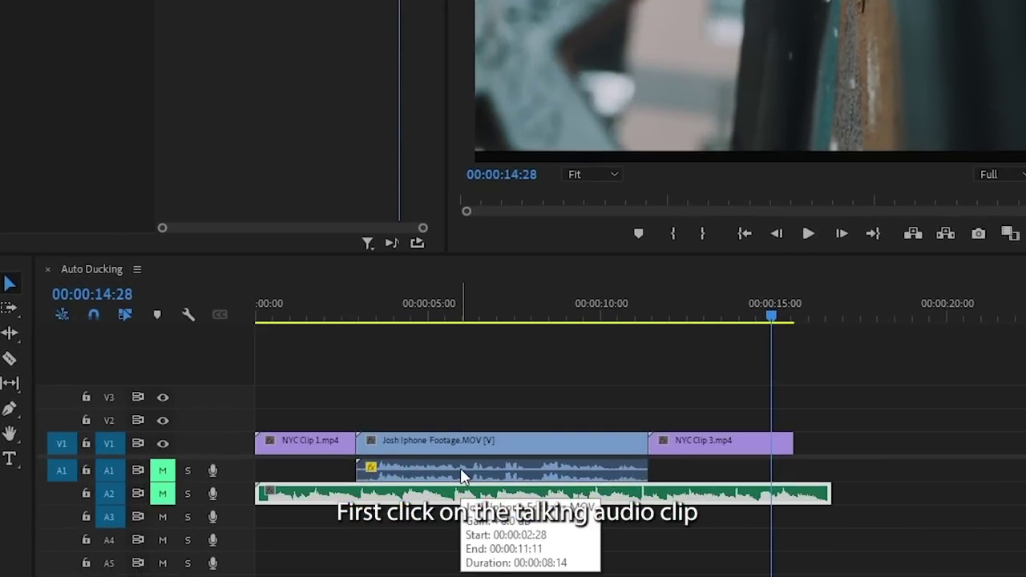
Tag the iPhone talking audio on A1 as Dialogue and the Chardonnay clip on A2 as Music.
{"action": "left_click", "coordinate": [460, 468]}
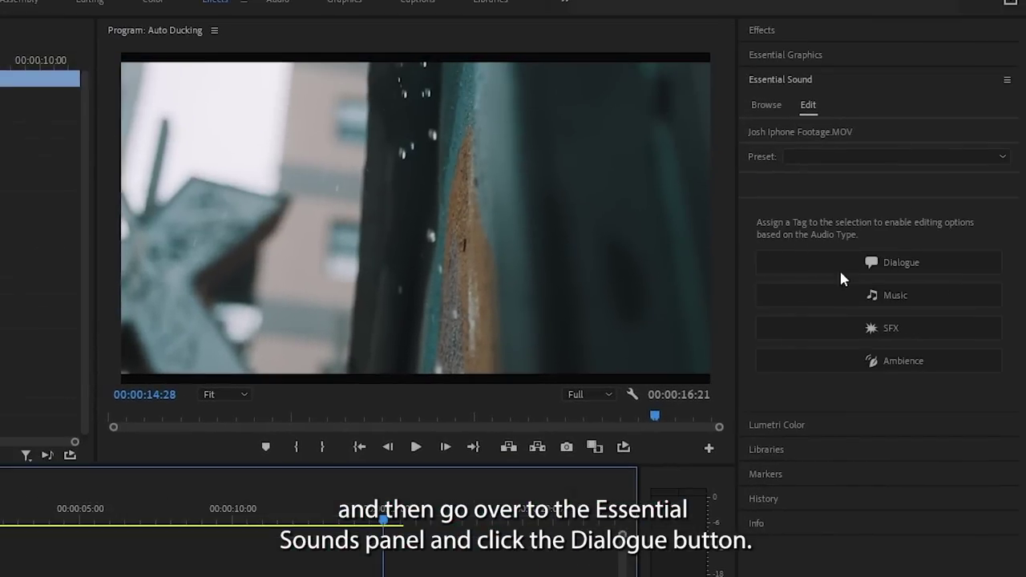
{"action": "left_click", "coordinate": [851, 263]}
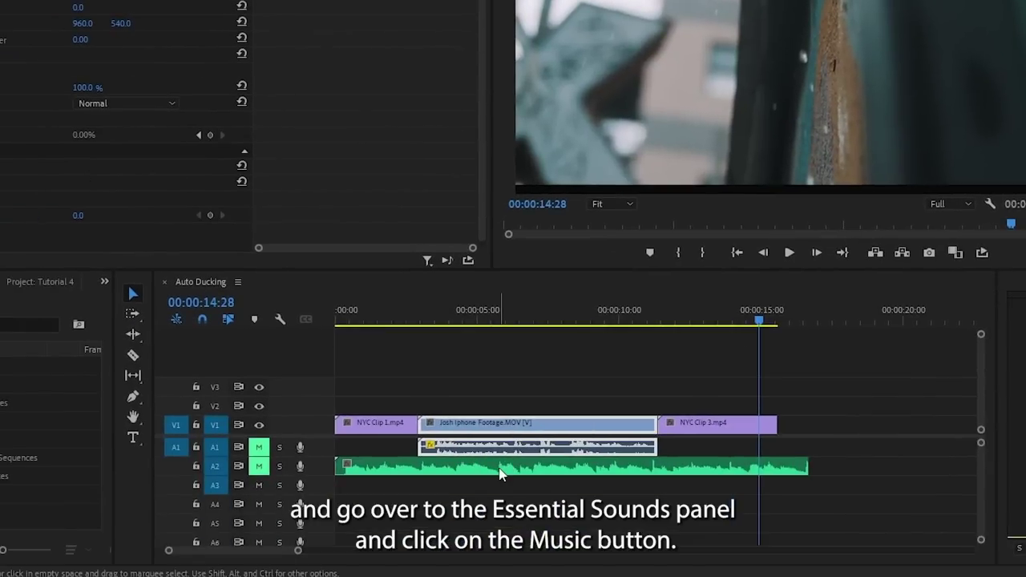
{"action": "left_click", "coordinate": [499, 468]}
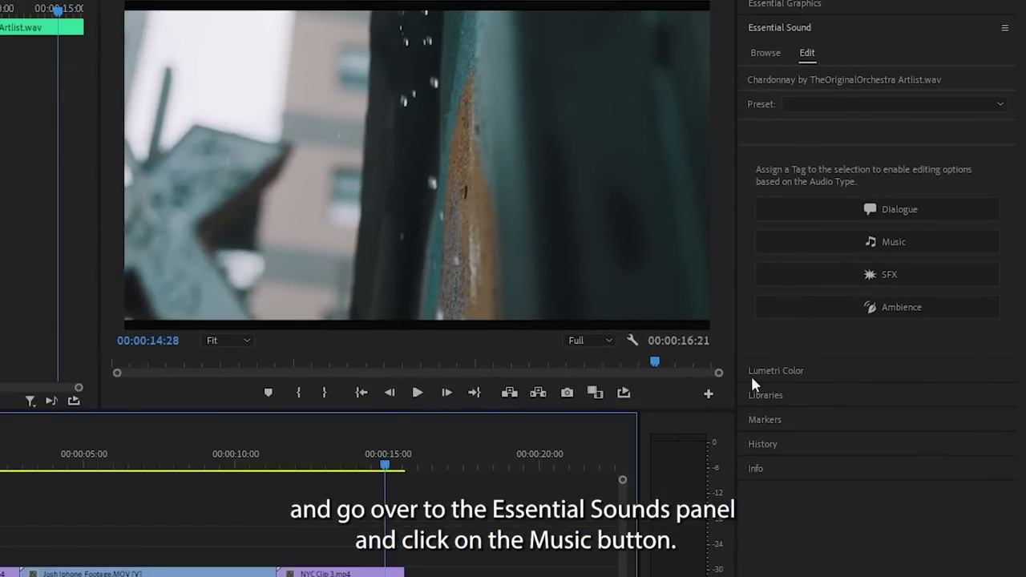
{"action": "left_click", "coordinate": [855, 236]}
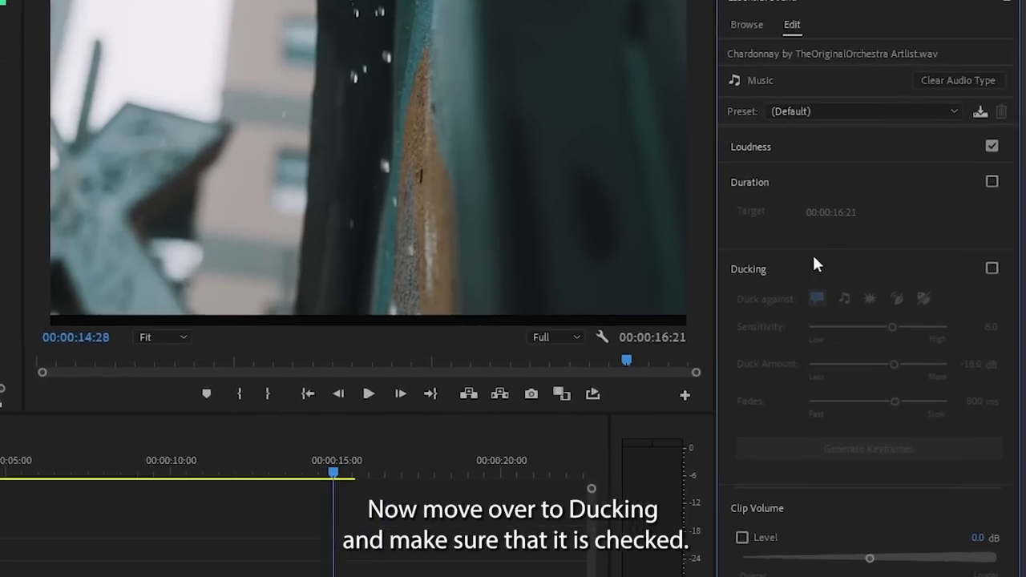
Enable Ducking on the Chardonnay music, expand its options, and set it to duck against Dialogue.
{"action": "left_click", "coordinate": [838, 275]}
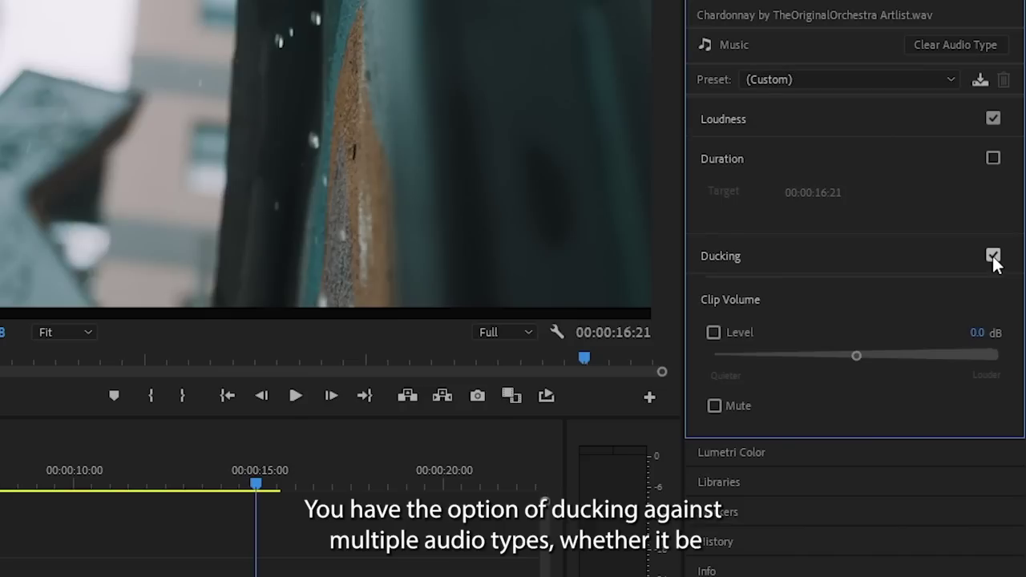
{"action": "left_click", "coordinate": [837, 259]}
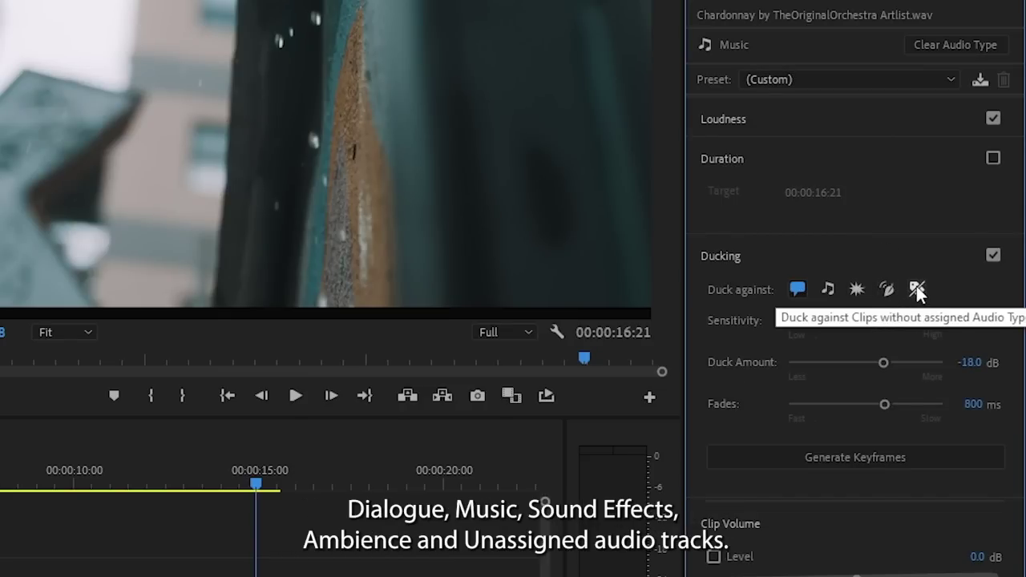
{"action": "left_click", "coordinate": [959, 260]}
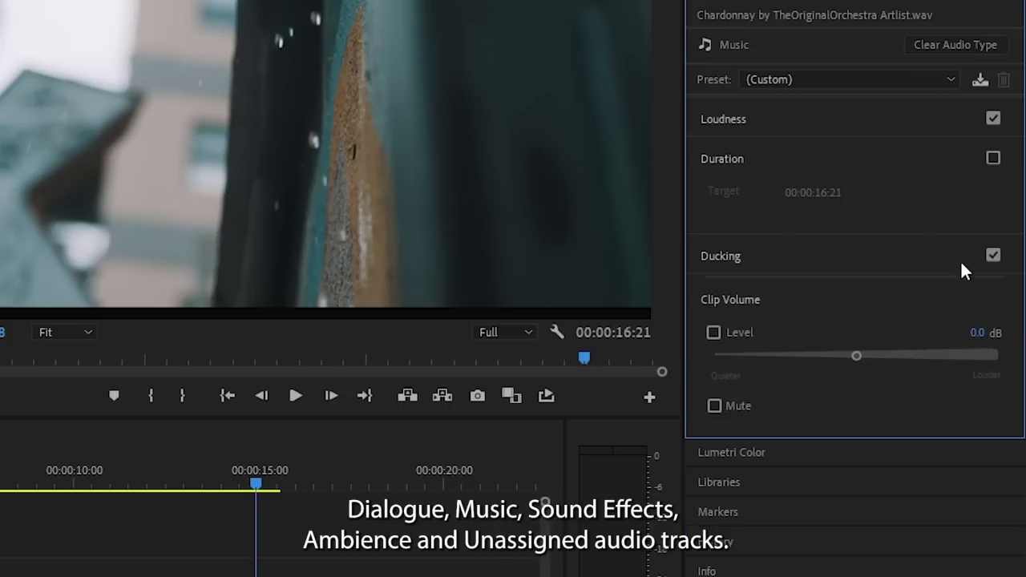
{"action": "left_click", "coordinate": [949, 257]}
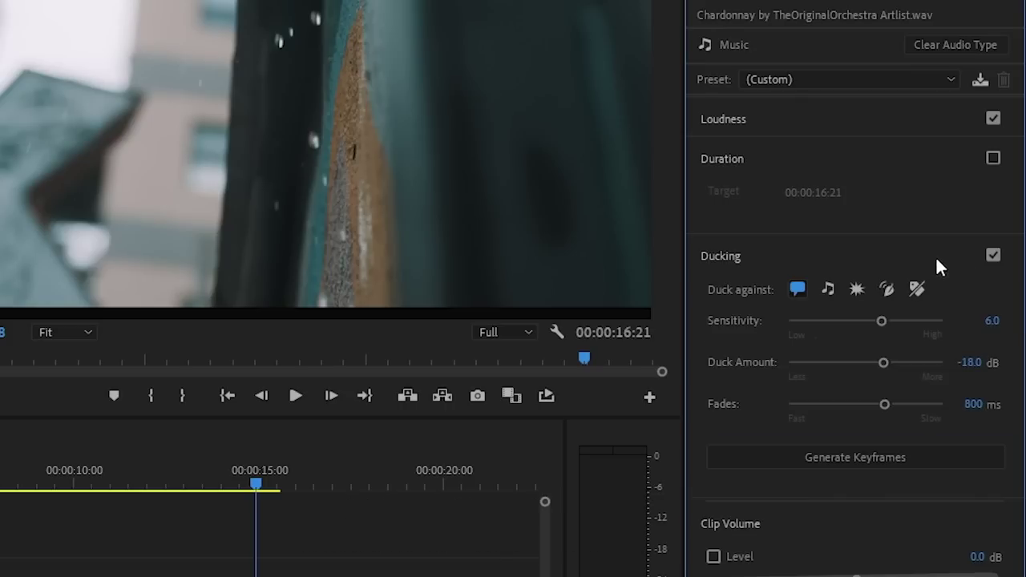
{"action": "left_click", "coordinate": [798, 287]}
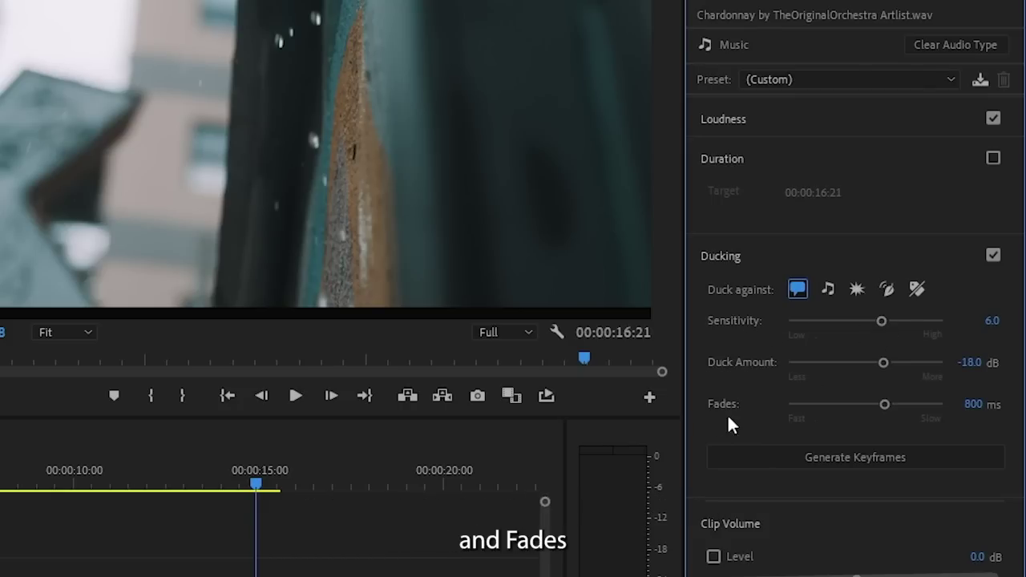
{"action": "mouse_move", "coordinate": [880, 321]}
{"action": "left_mouse_down"}
{"action": "mouse_move", "coordinate": [835, 335]}
{"action": "mouse_move", "coordinate": [883, 338]}
{"action": "left_mouse_up"}
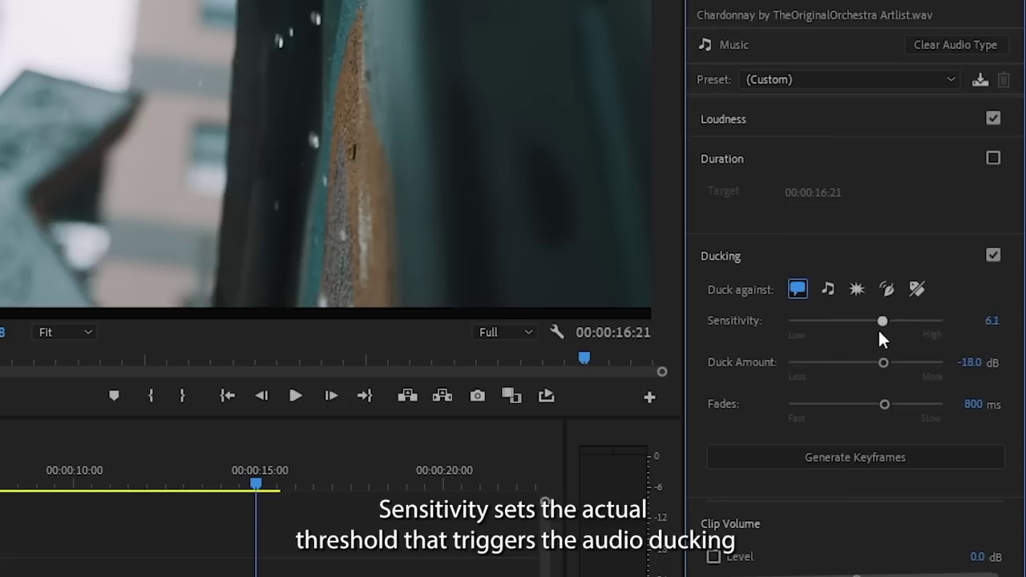
{"action": "mouse_move", "coordinate": [880, 338]}
{"action": "left_mouse_down"}
{"action": "mouse_move", "coordinate": [894, 336]}
{"action": "mouse_move", "coordinate": [879, 335]}
{"action": "left_mouse_up"}
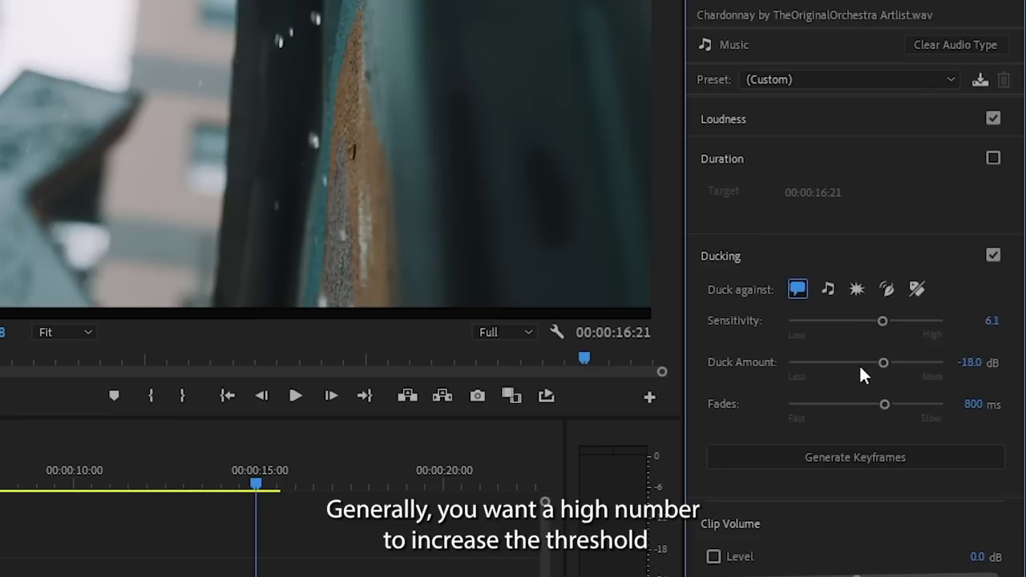
{"action": "left_click", "coordinate": [992, 320]}
{"action": "type", "text": "6"}
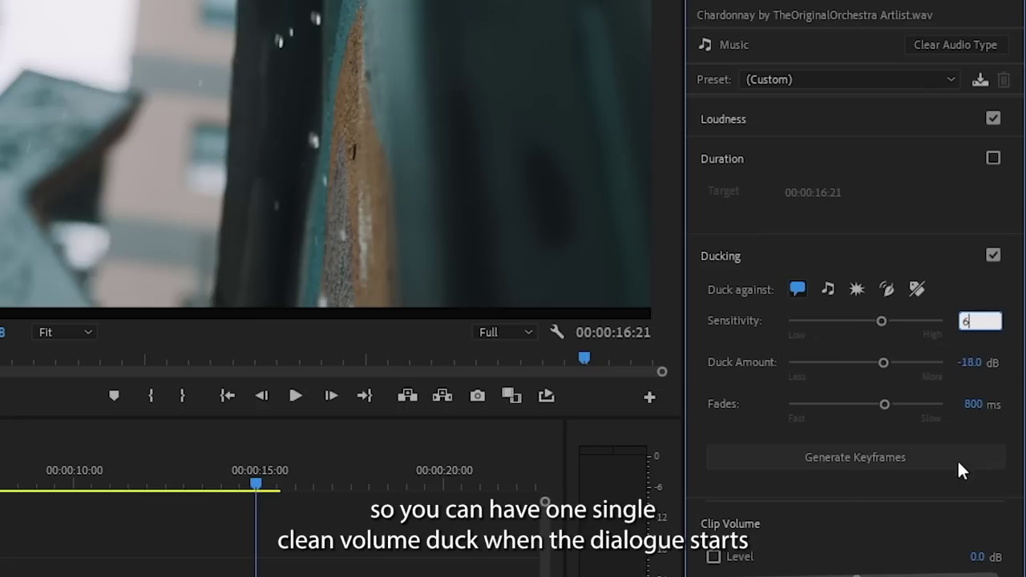
{"action": "key", "text": "Return"}
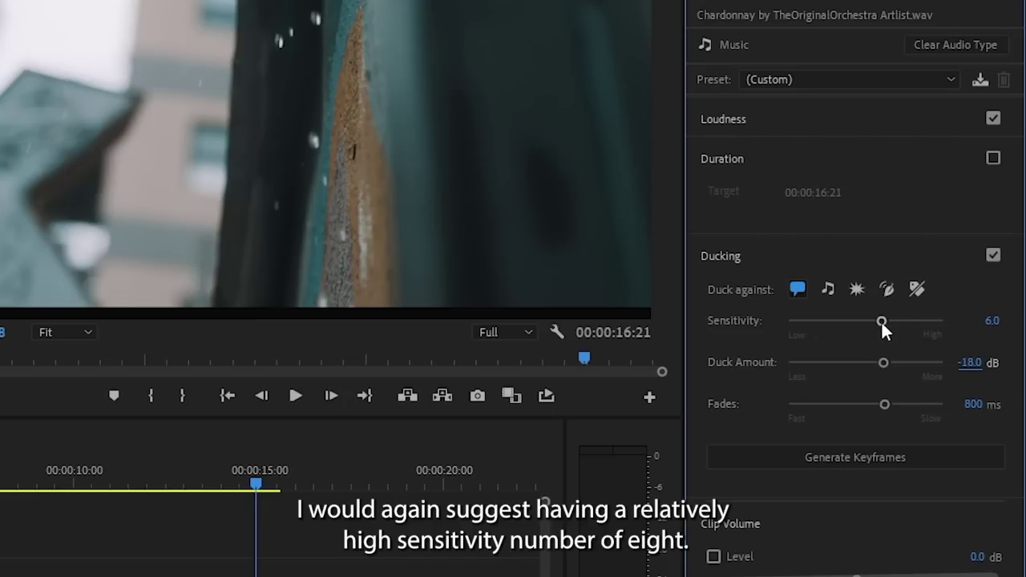
{"action": "left_click_drag", "start_coordinate": [881, 320], "coordinate": [911, 322]}
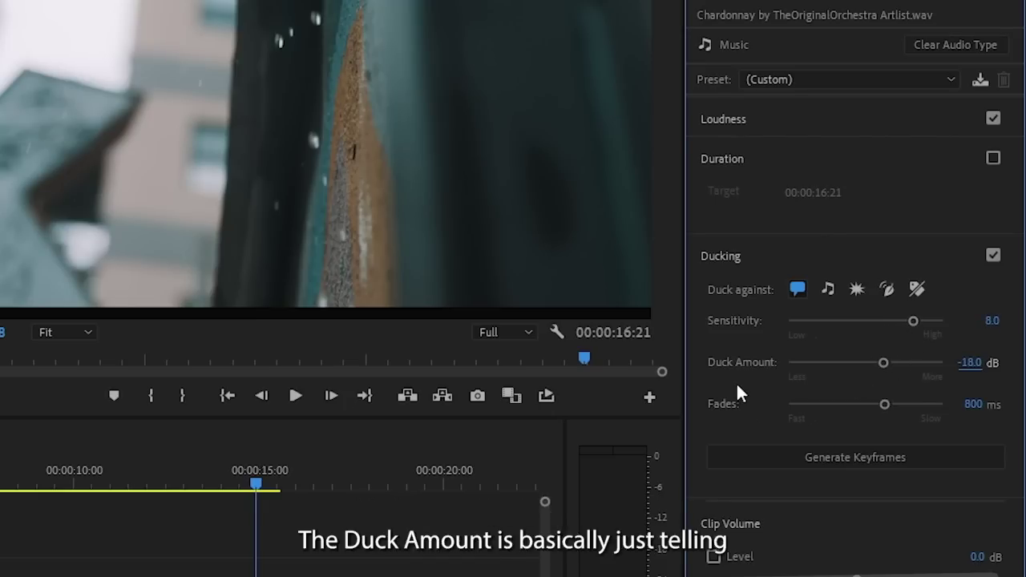
Set ducking Sensitivity to 8.0 and Duck Amount to -15 dB, and start entering 1000 ms Fades.
{"action": "mouse_move", "coordinate": [881, 362]}
{"action": "left_mouse_down"}
{"action": "mouse_move", "coordinate": [839, 365]}
{"action": "mouse_move", "coordinate": [895, 364]}
{"action": "mouse_move", "coordinate": [871, 363]}
{"action": "left_mouse_up"}
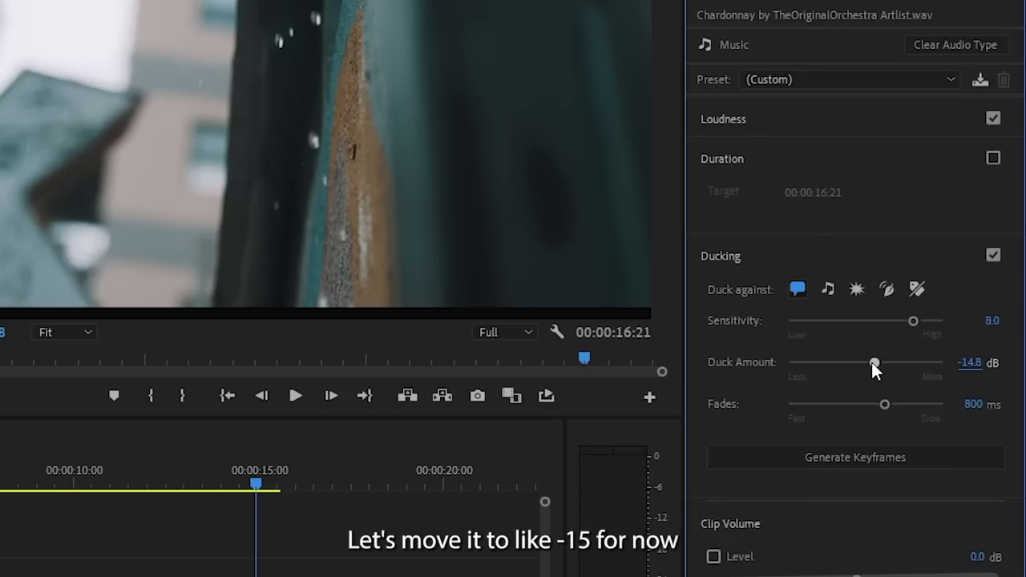
{"action": "type", "text": "-15"}
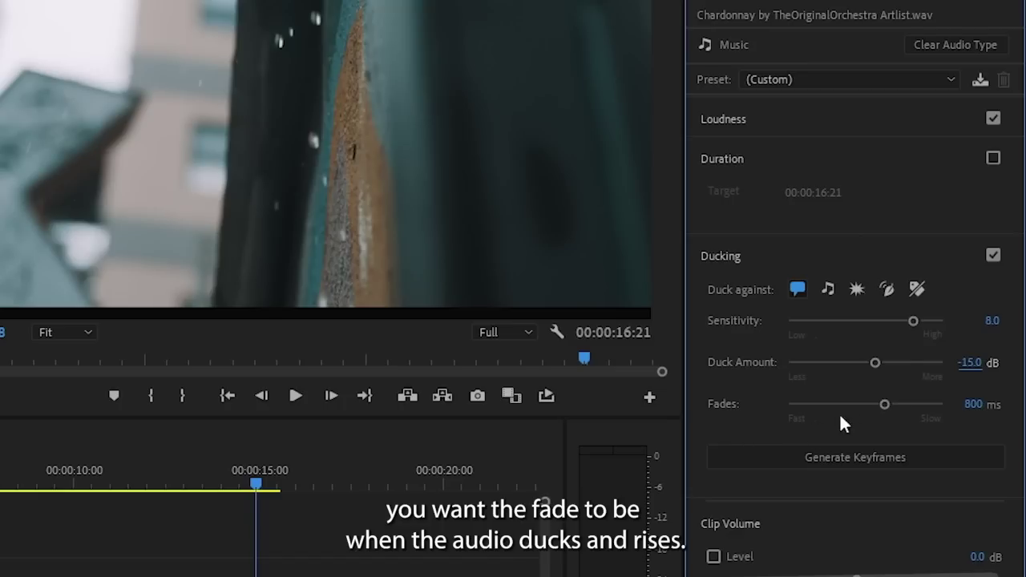
{"action": "left_click_drag", "start_coordinate": [886, 404], "coordinate": [865, 402]}
{"action": "left_click", "coordinate": [989, 402]}
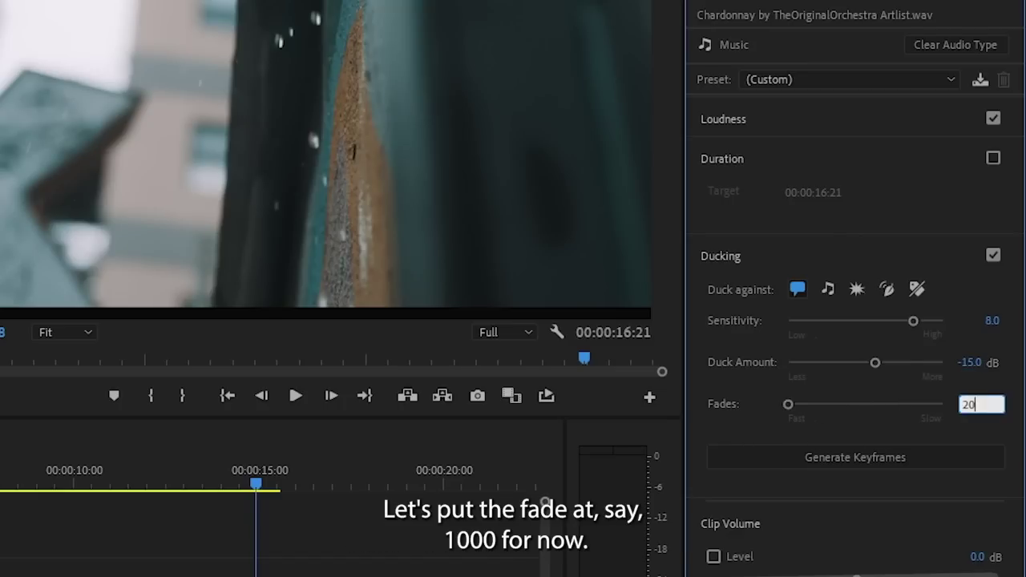
{"action": "type", "text": "1000"}
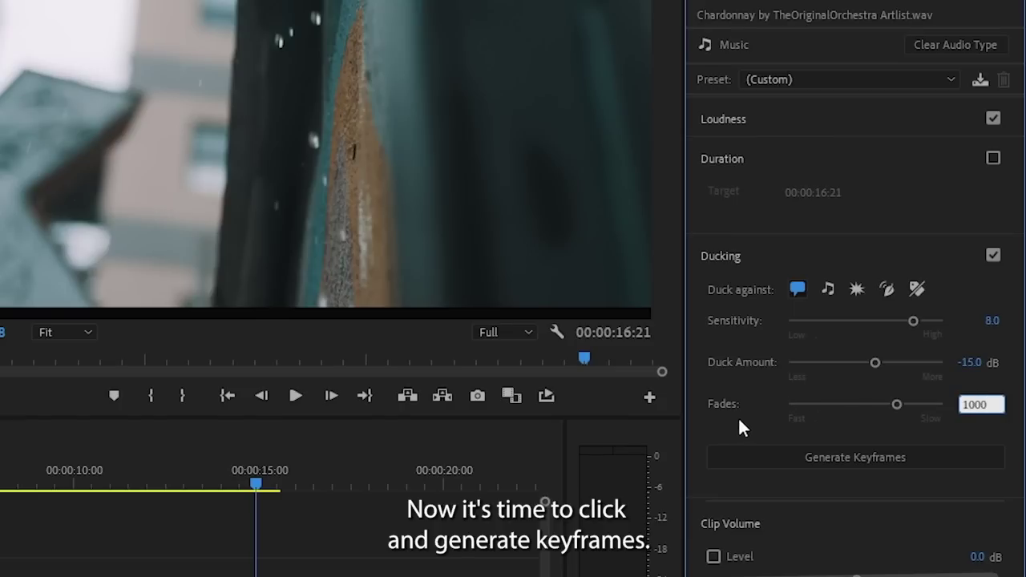
Generate the ducking keyframes on the Chardonnay music clip.
{"action": "left_click", "coordinate": [813, 461]}
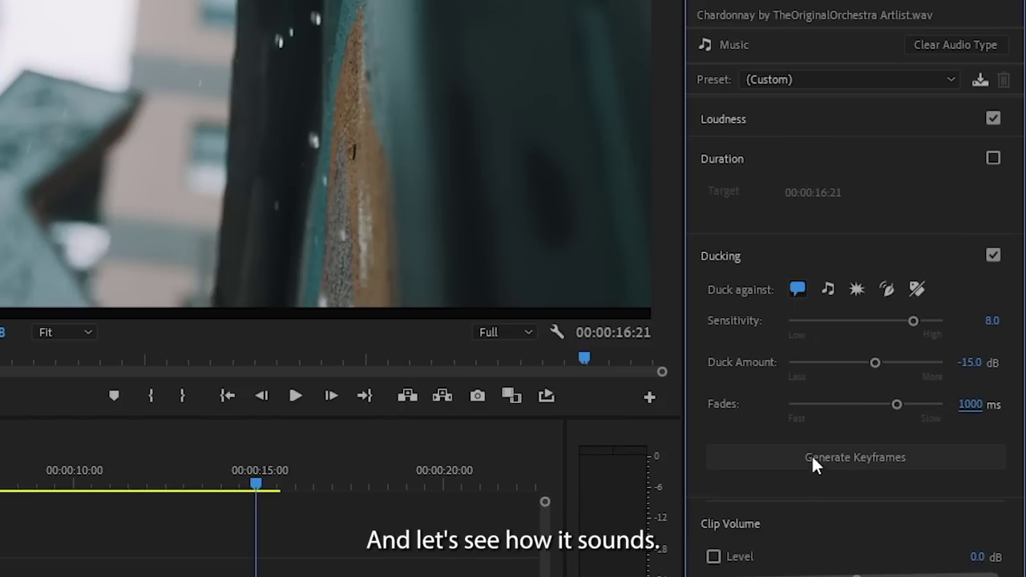